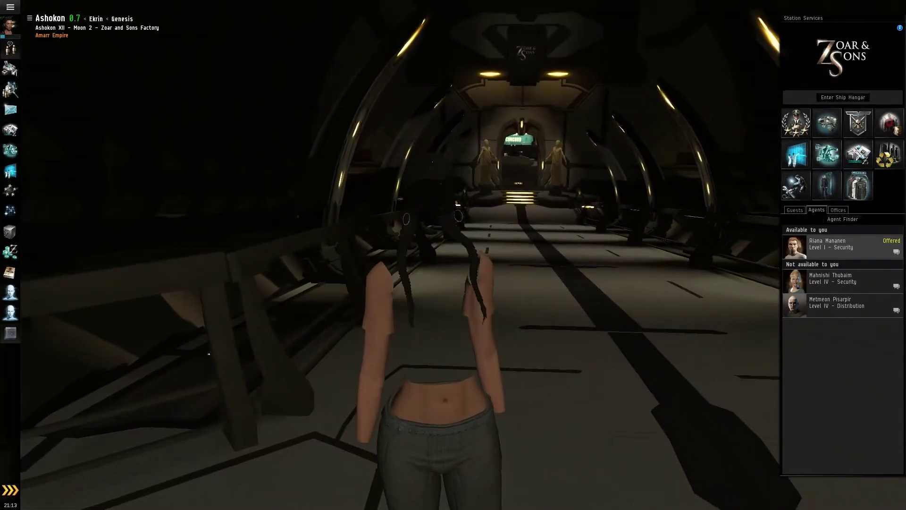
Step: Walk the avatar from the dark corridor onto the lit balcony and look around the station hall
{"action": "key", "text": "a"}
{"action": "key", "text": "w"}
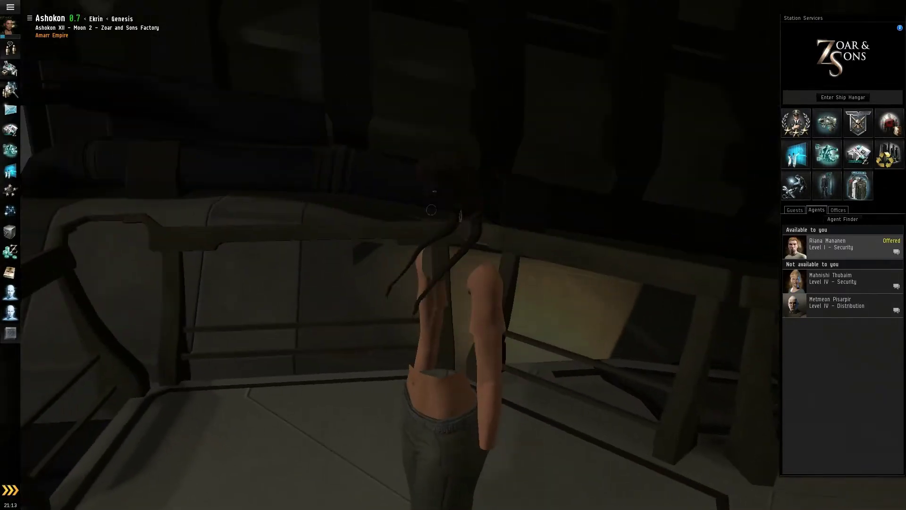
{"action": "key", "text": "a"}
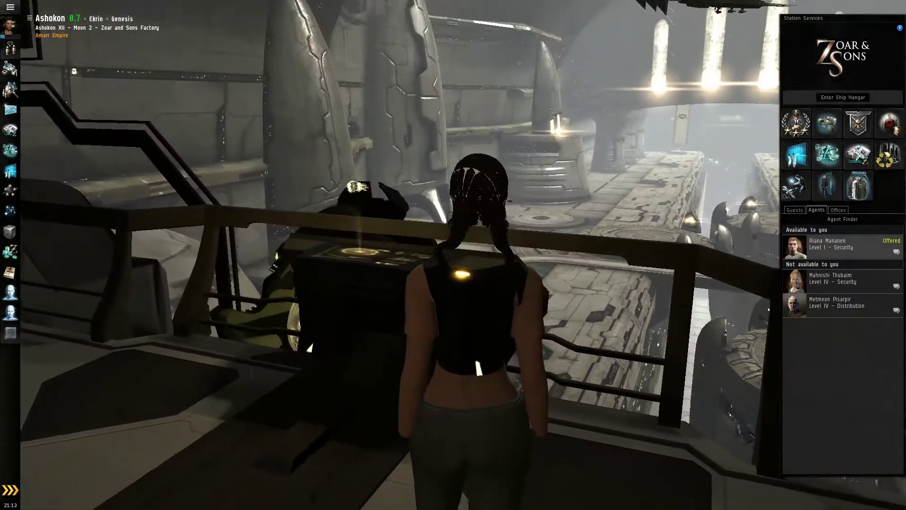
{"action": "key", "text": "a"}
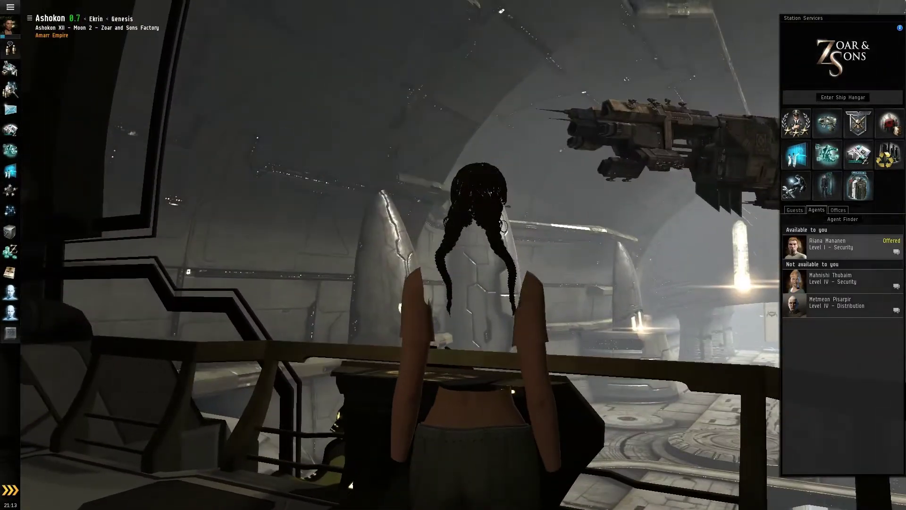
{"action": "key", "text": "d"}
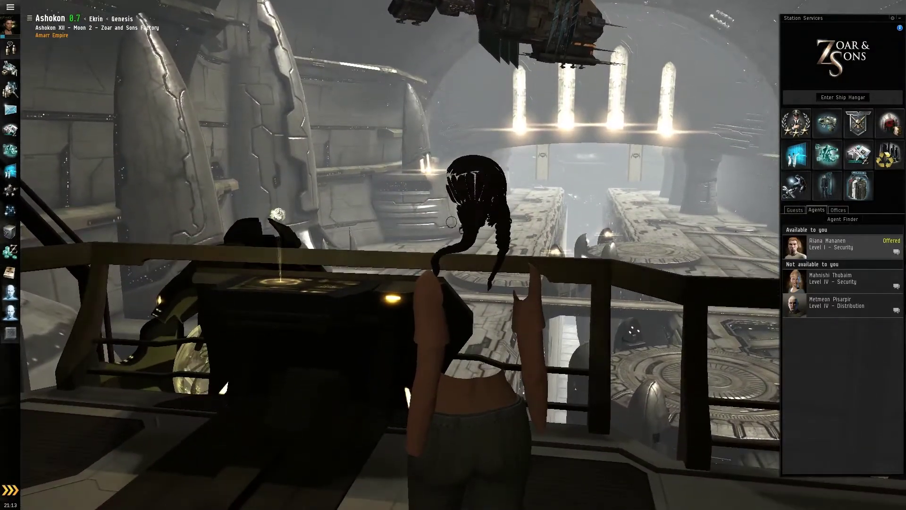
Step: Talk to the security agent and accept the After The Seven (2 of 5) mission
{"action": "right_click", "coordinate": [821, 246]}
{"action": "left_click", "coordinate": [850, 258]}
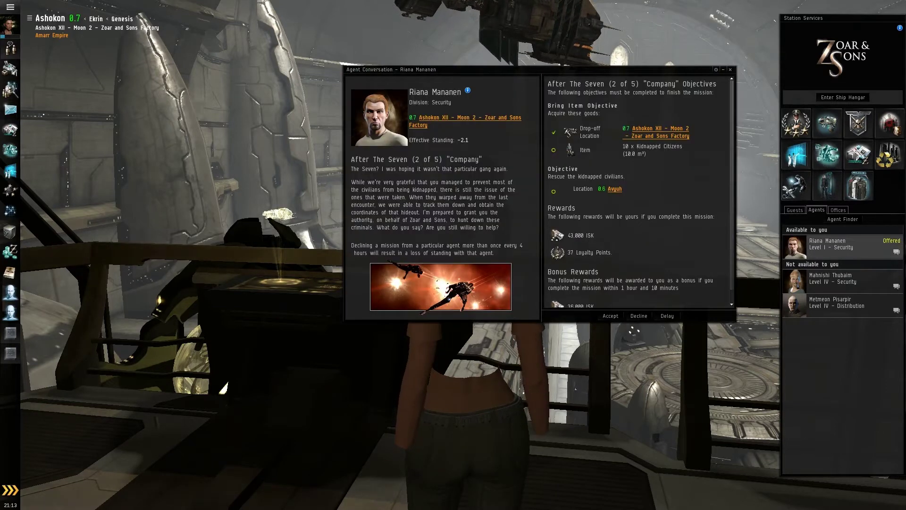
{"action": "scroll", "coordinate": [638, 188], "scroll_direction": "down", "scroll_amount": 1}
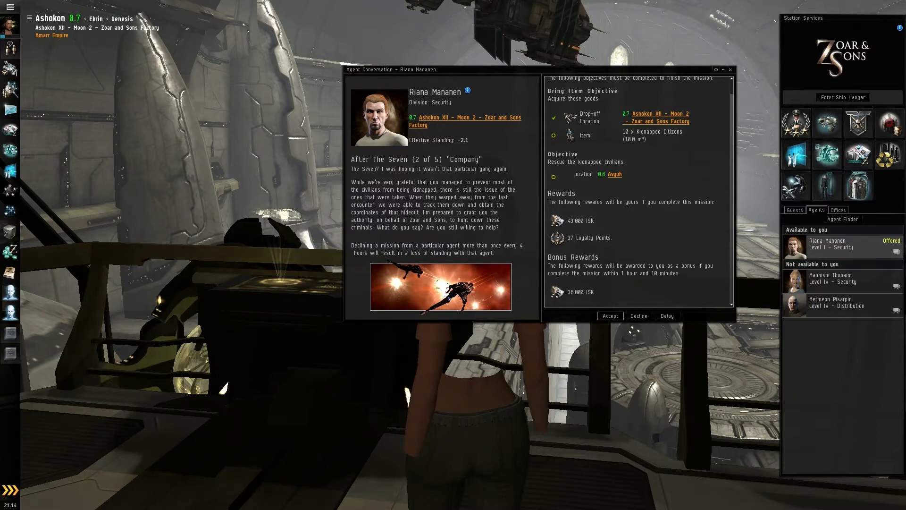
{"action": "key", "text": "Return"}
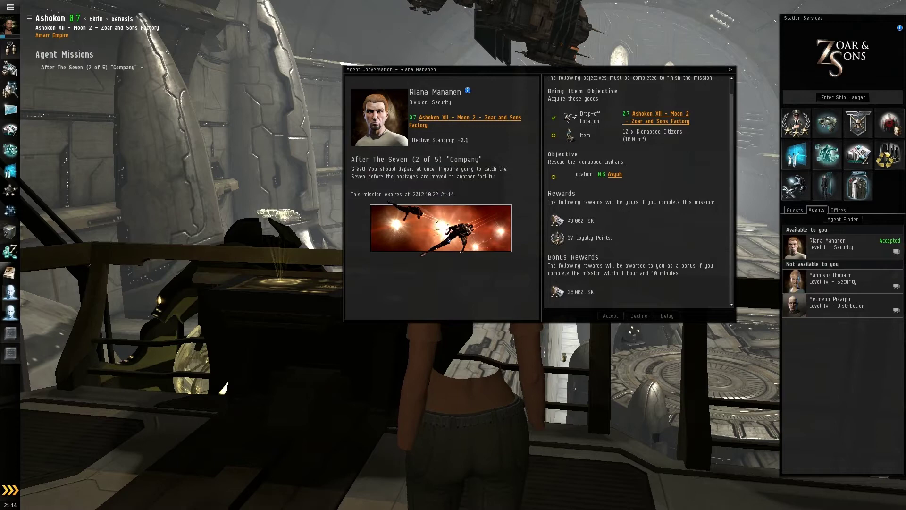
Step: Set Avyuh as the travel destination and close the agent conversation
{"action": "left_click", "coordinate": [615, 174]}
{"action": "left_click", "coordinate": [647, 190]}
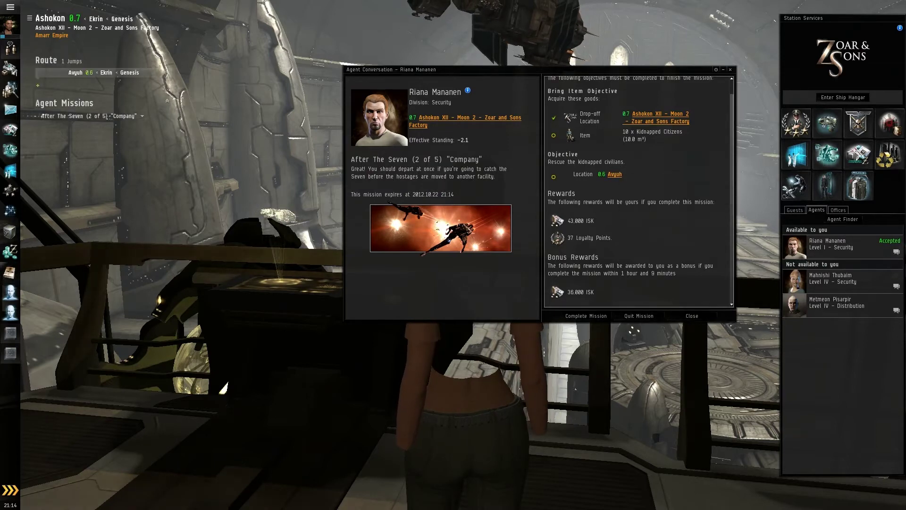
{"action": "left_click", "coordinate": [730, 69]}
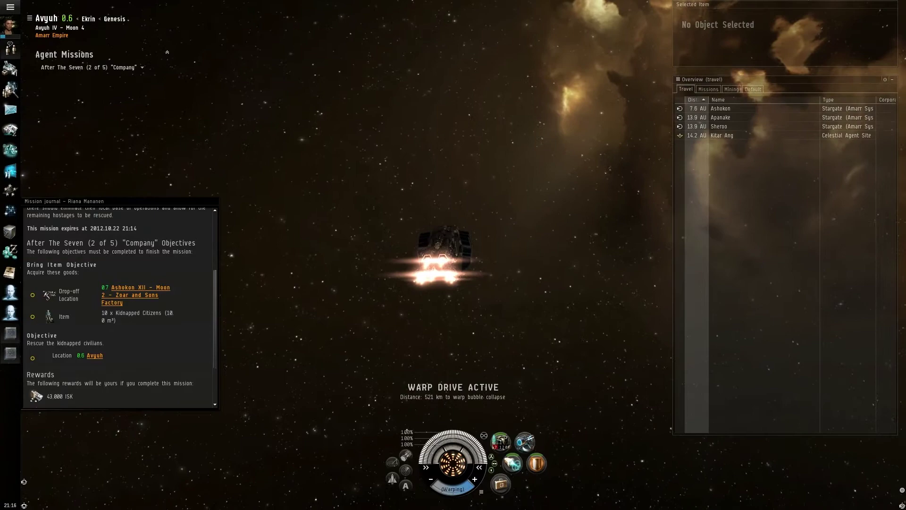
Step: List the mission site's objects and lock the Seven Recruit Coreli Patroller and Coreli Watchman
{"action": "left_click", "coordinate": [708, 89]}
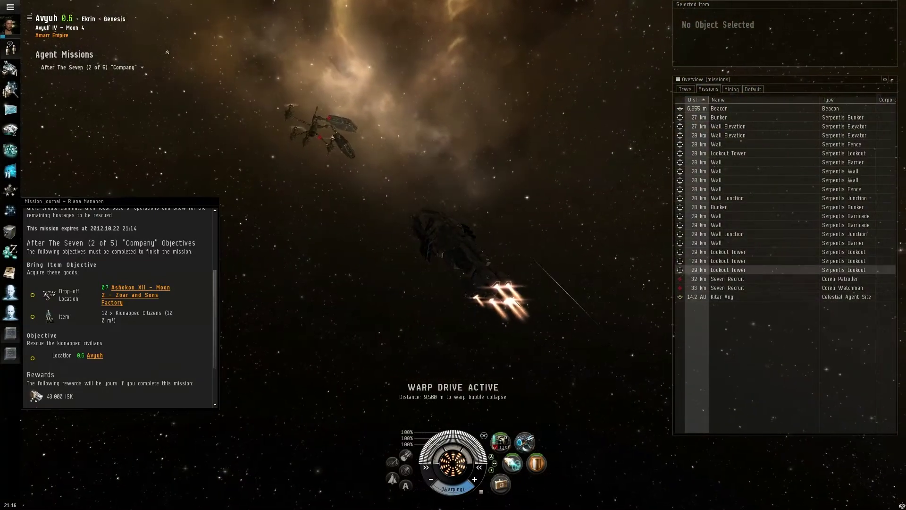
{"action": "left_click", "coordinate": [734, 278]}
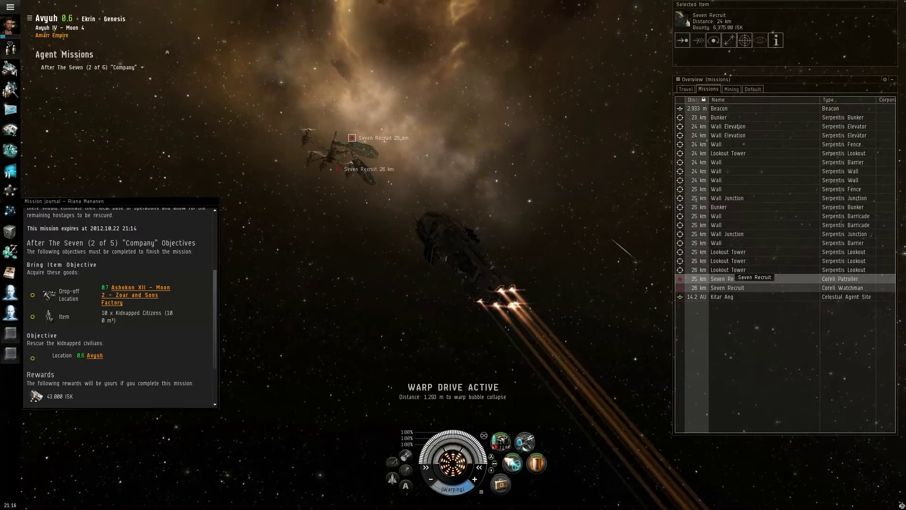
{"action": "left_click", "coordinate": [734, 279], "text": "ctrl"}
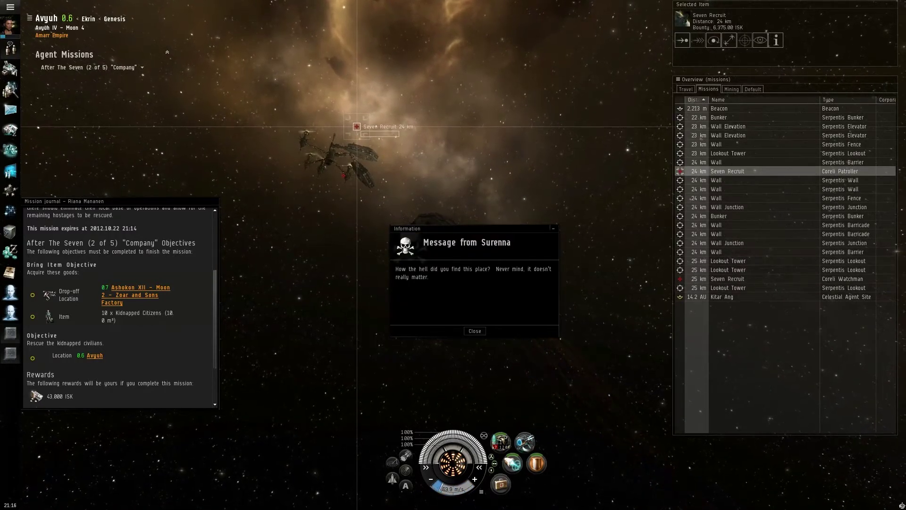
{"action": "left_click", "coordinate": [730, 279], "text": "ctrl"}
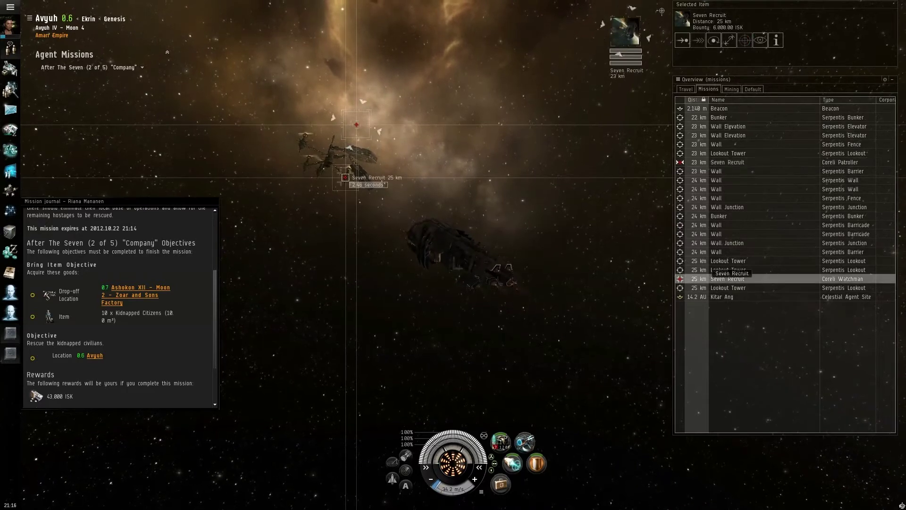
{"action": "left_click", "coordinate": [716, 162]}
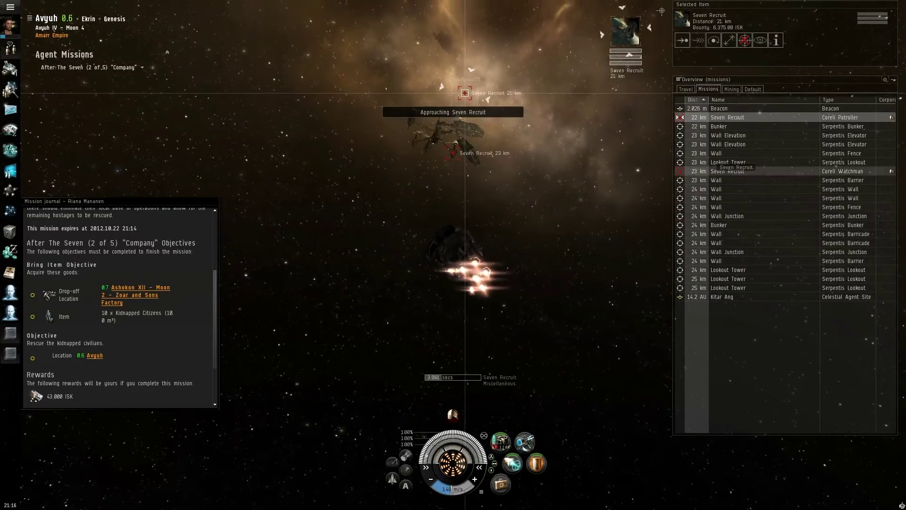
{"action": "left_click", "coordinate": [729, 171]}
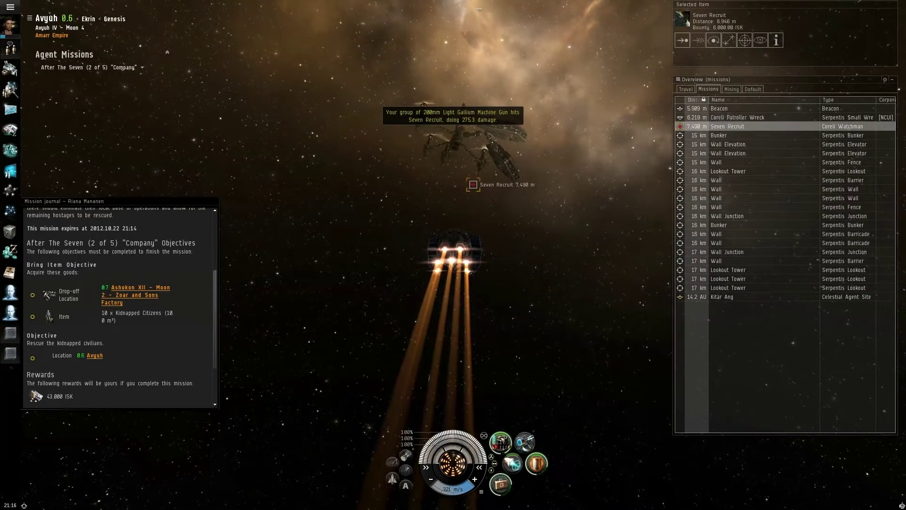
Step: Lock and fire on the remaining Seven Recruit, then lock two Seven Plebes, one at 12 km
{"action": "left_click", "coordinate": [744, 40]}
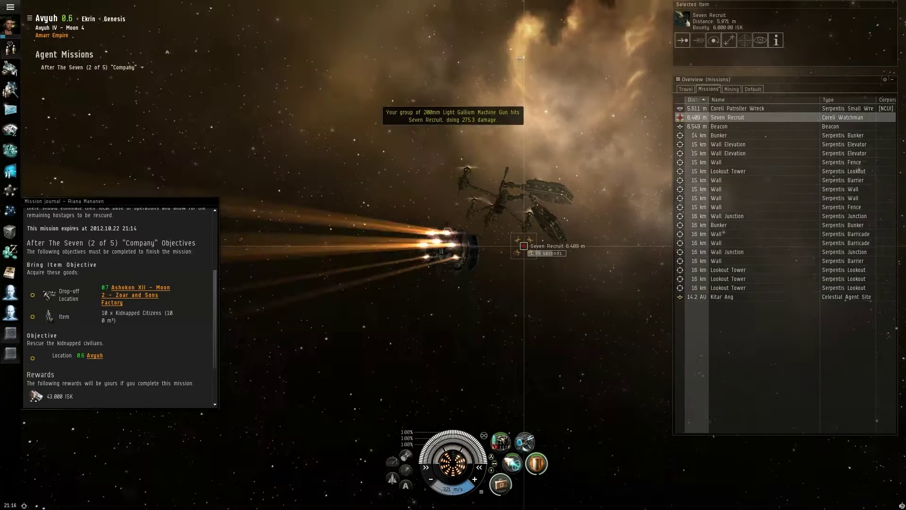
{"action": "key", "text": "F1"}
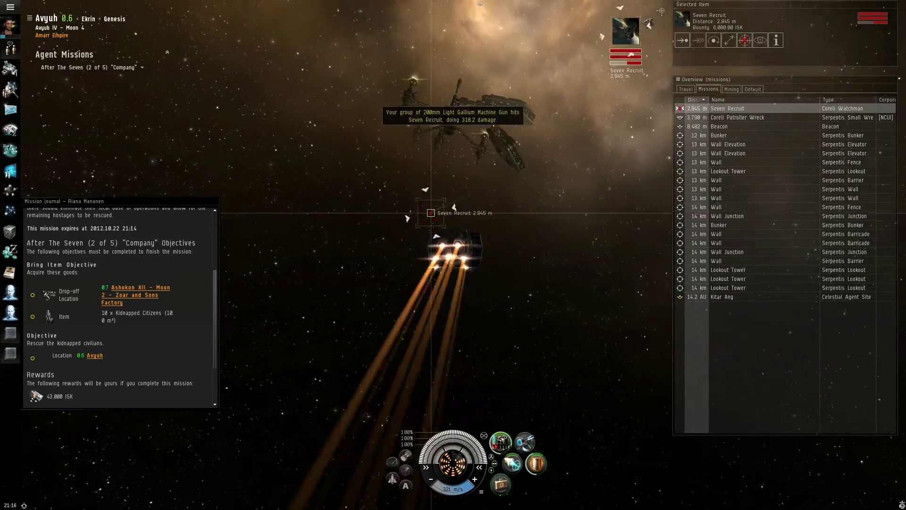
{"action": "left_click", "coordinate": [726, 207], "text": "ctrl"}
{"action": "left_click", "coordinate": [726, 279], "text": "ctrl"}
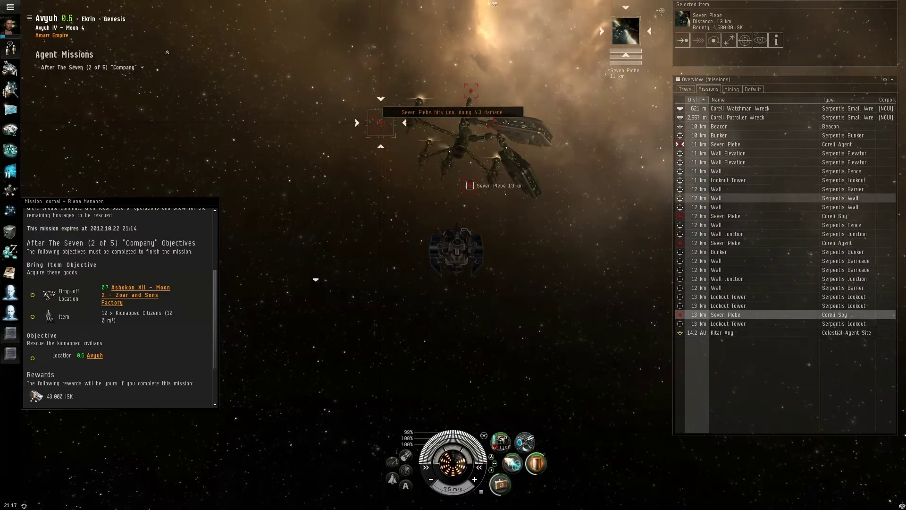
Step: Lock two more Seven Plebes and orbit the targeted one at 3000 m
{"action": "left_click", "coordinate": [726, 243], "text": "ctrl"}
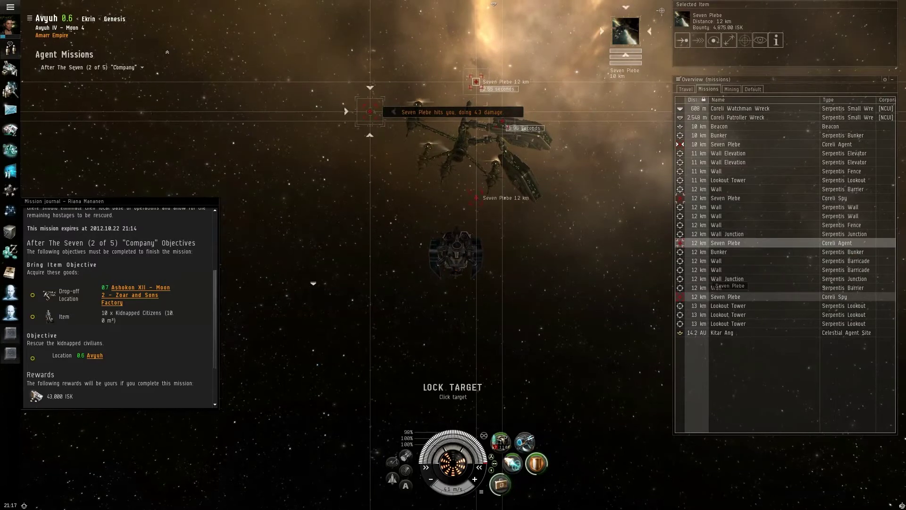
{"action": "left_click", "coordinate": [726, 296], "text": "ctrl"}
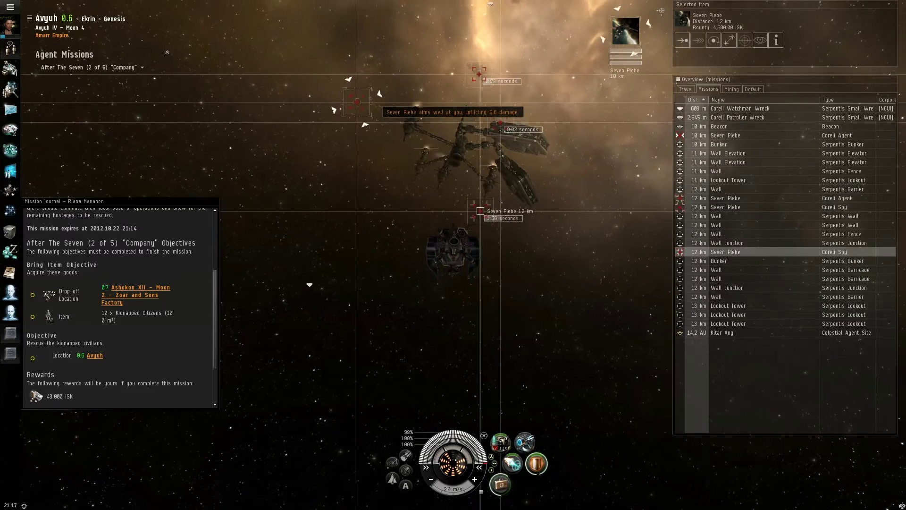
{"action": "key", "text": "w"}
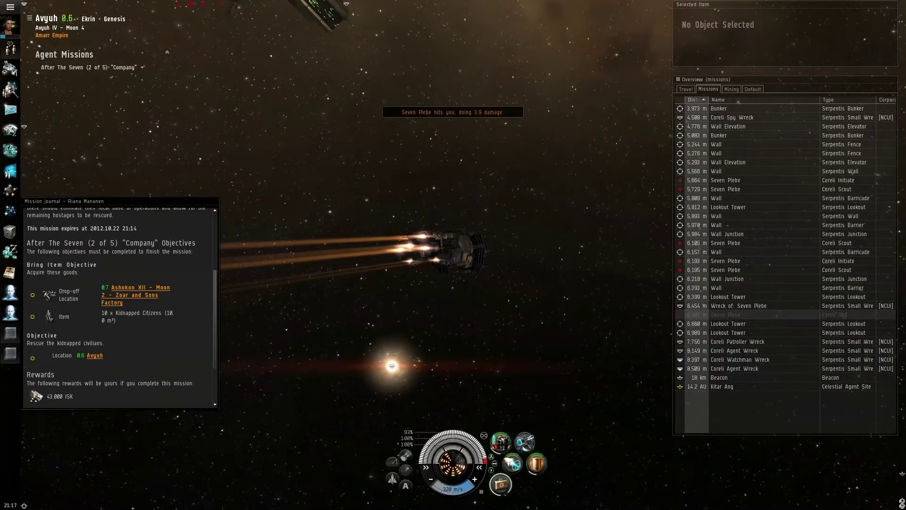
Step: Lock and shoot the remaining Seven Plebe Coreli Initiates and Scouts, then target Surenna's Frigate
{"action": "left_click", "coordinate": [726, 198], "text": "ctrl"}
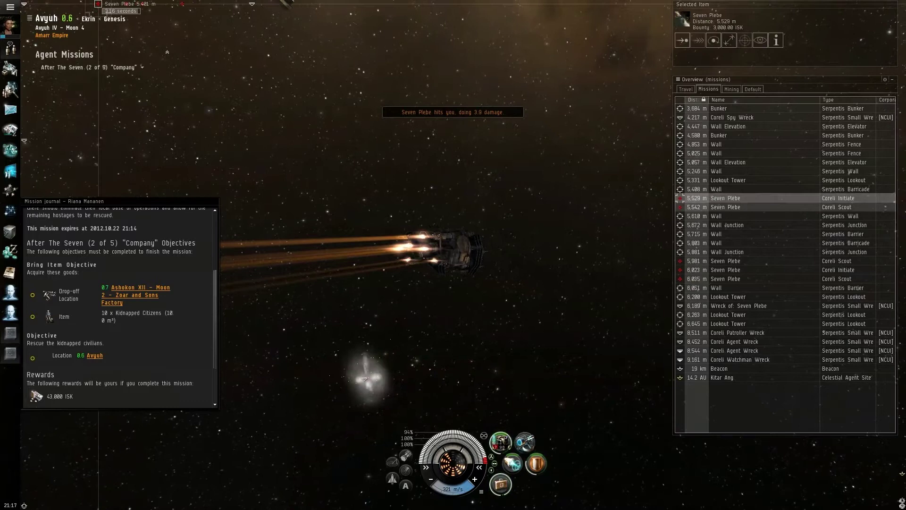
{"action": "left_click", "coordinate": [726, 207], "text": "ctrl"}
{"action": "left_click", "coordinate": [726, 268]}
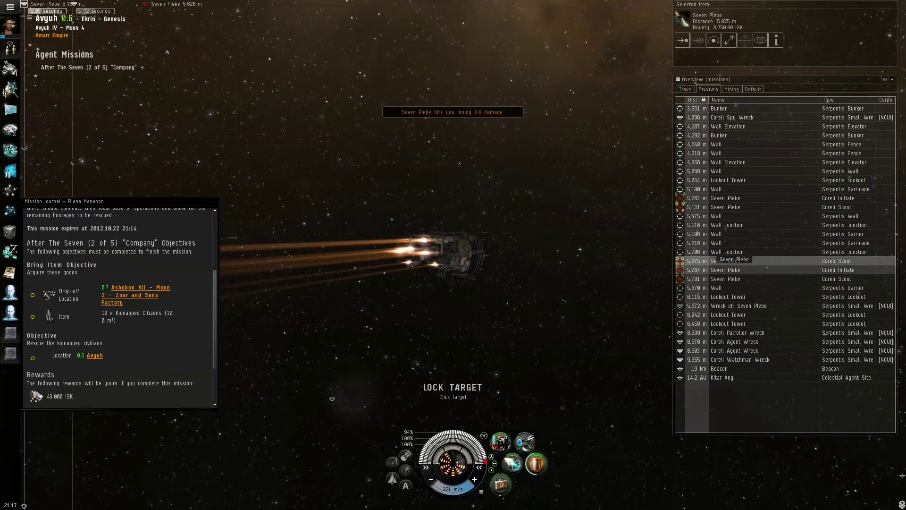
{"action": "left_click", "coordinate": [726, 268], "text": "ctrl"}
{"action": "left_click", "coordinate": [725, 278], "text": "ctrl"}
{"action": "left_click", "coordinate": [726, 180]}
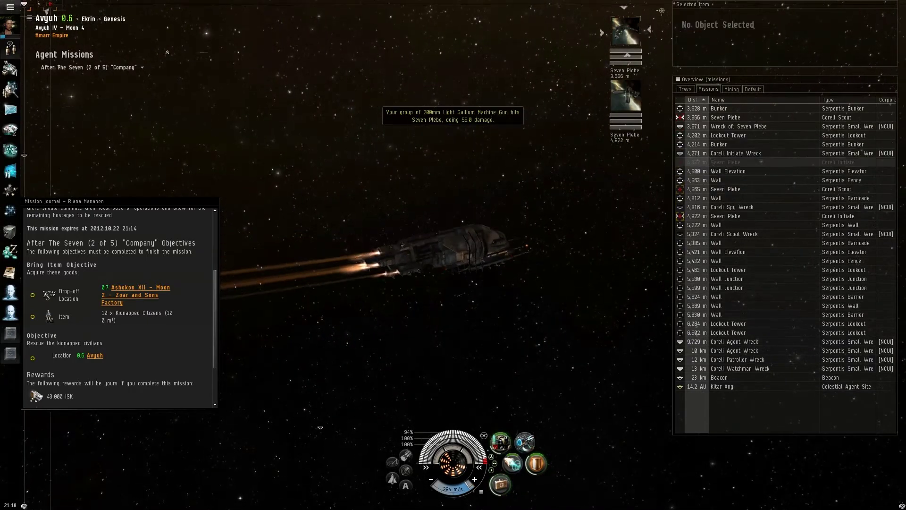
{"action": "left_click", "coordinate": [737, 180]}
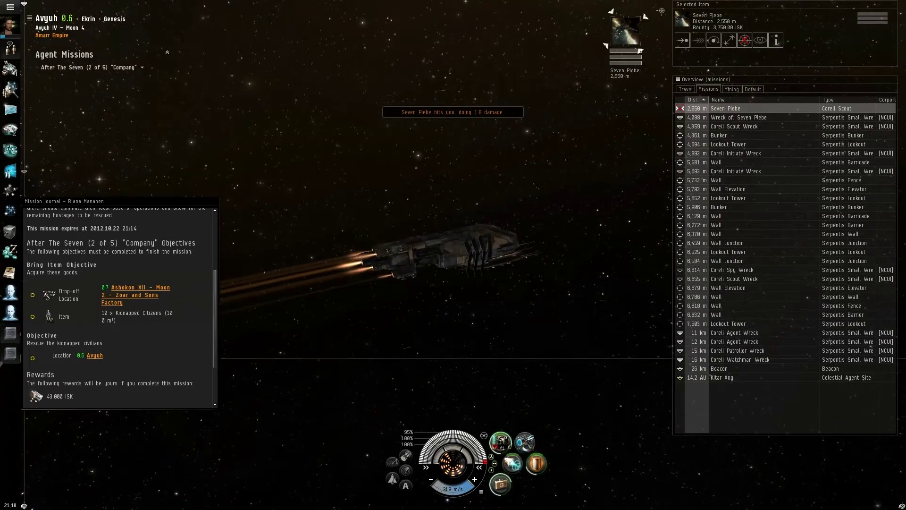
{"action": "left_click", "coordinate": [732, 324], "text": "ctrl"}
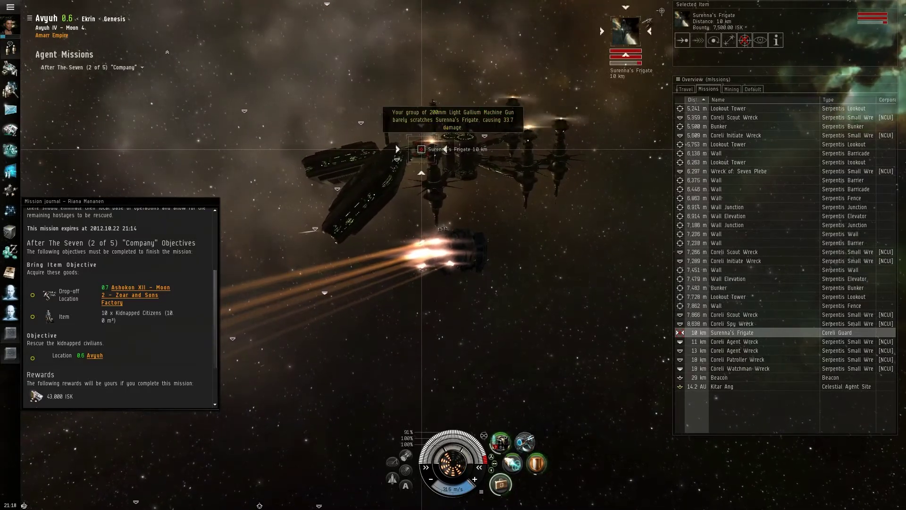
Step: Bring the ship to a stop and open the mission journal
{"action": "key", "text": "ctrl+space"}
{"action": "key", "text": "alt+j"}
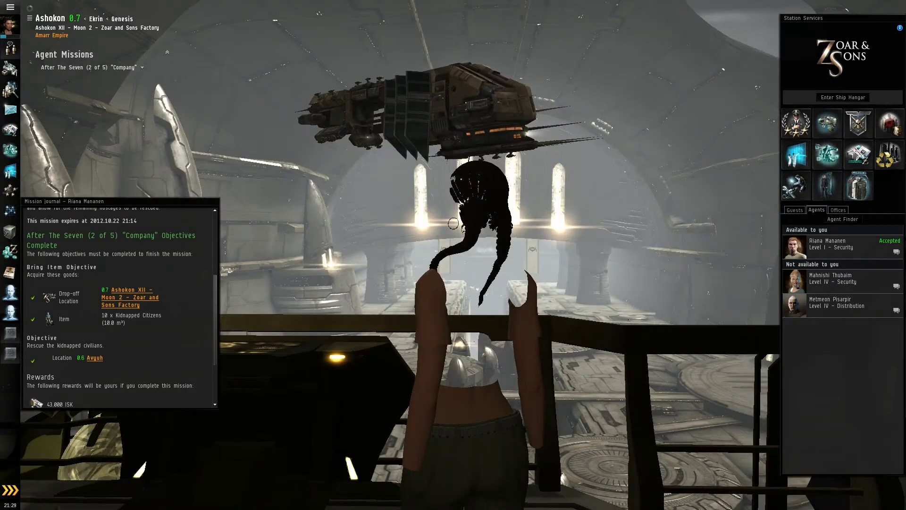
Step: Talk to the security agent, review the rewards, and complete After The Seven (2 of 5)
{"action": "right_click", "coordinate": [820, 243]}
{"action": "left_click", "coordinate": [849, 254]}
{"action": "scroll", "coordinate": [638, 189], "scroll_direction": "down", "scroll_amount": 2}
{"action": "scroll", "coordinate": [637, 188], "scroll_direction": "down", "scroll_amount": 1}
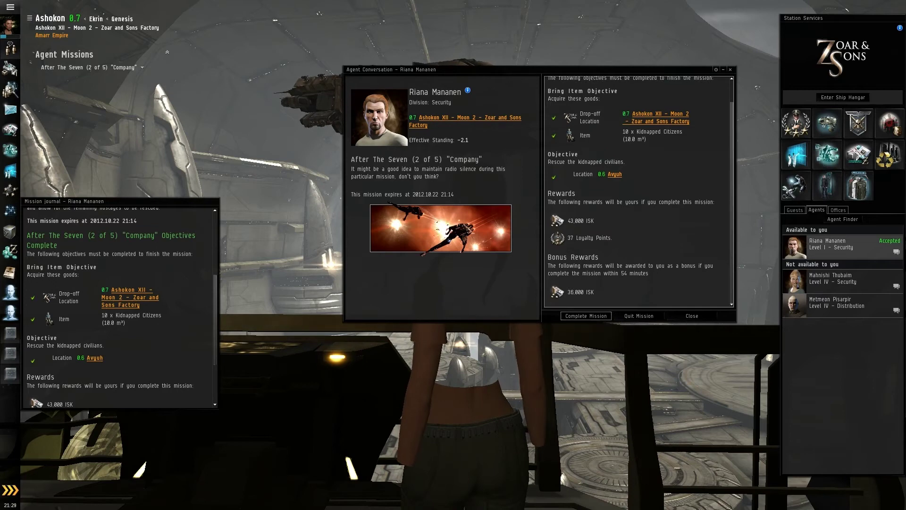
{"action": "left_click", "coordinate": [585, 316]}
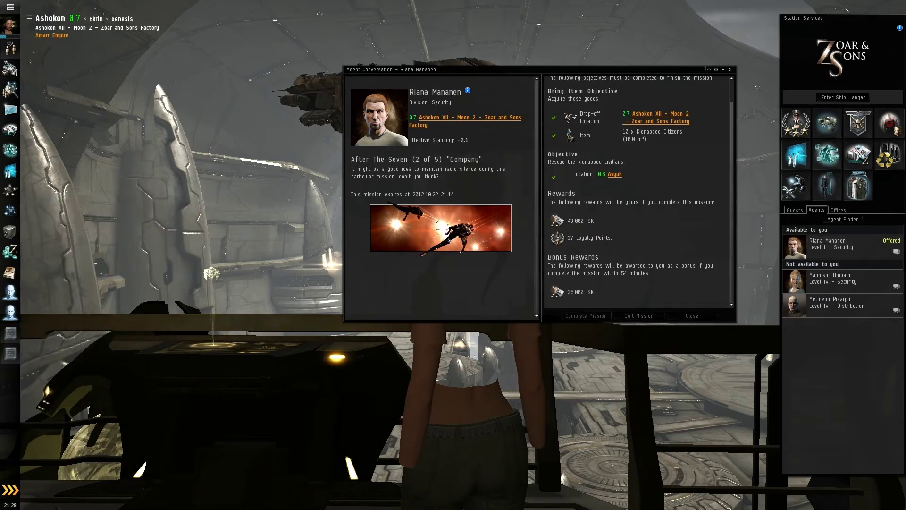
Step: Check the wallet, close the Wallet and Agent Conversation windows, and open the EVE menu
{"action": "left_click", "coordinate": [10, 251]}
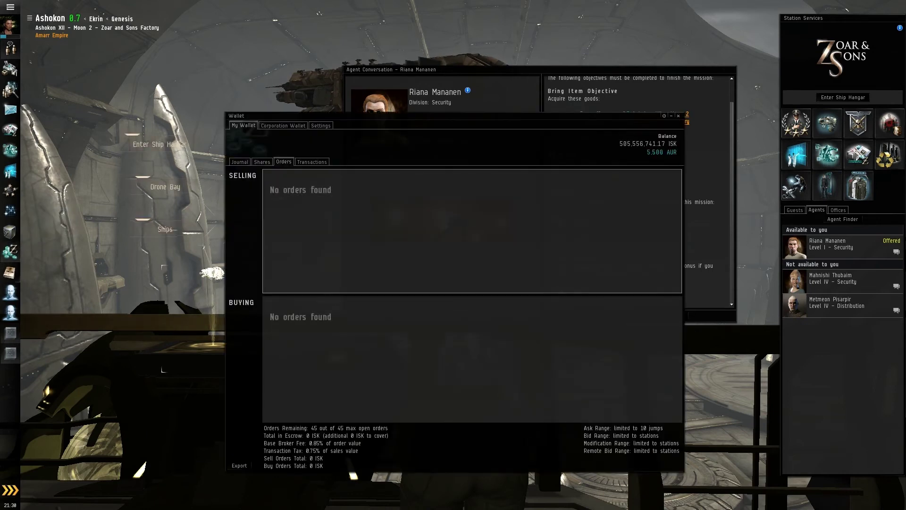
{"action": "left_click", "coordinate": [678, 116]}
{"action": "left_click", "coordinate": [730, 69]}
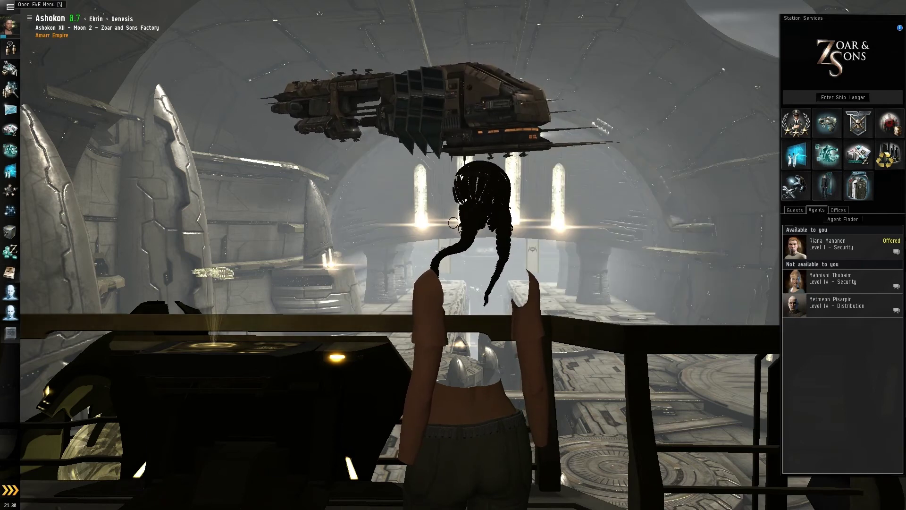
{"action": "left_click", "coordinate": [10, 7]}
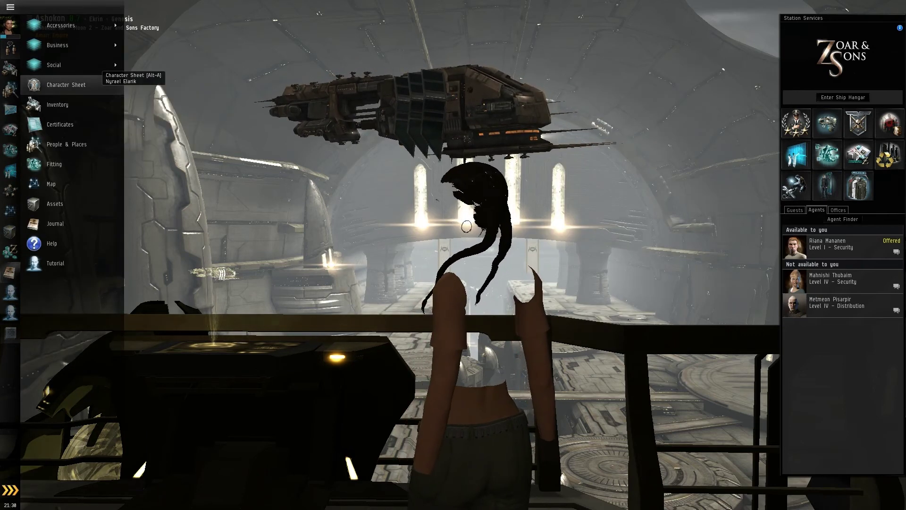
{"action": "mouse_move", "coordinate": [76, 65]}
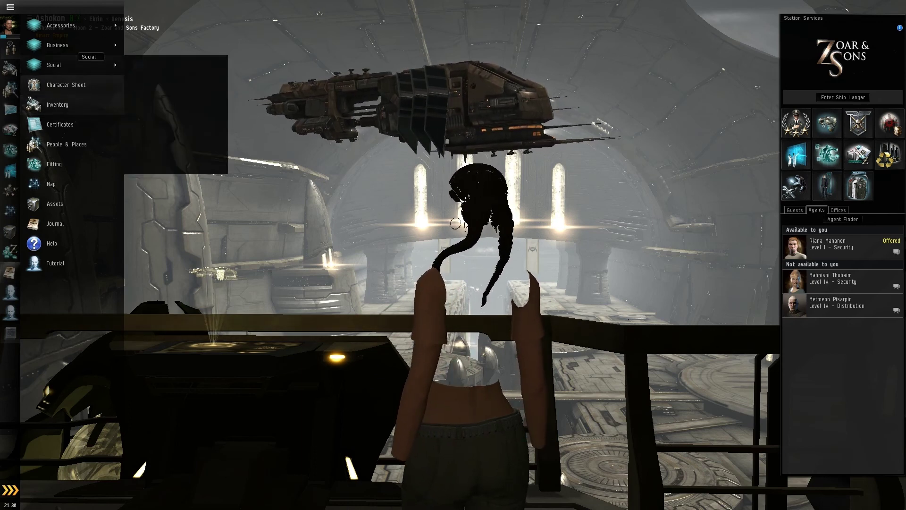